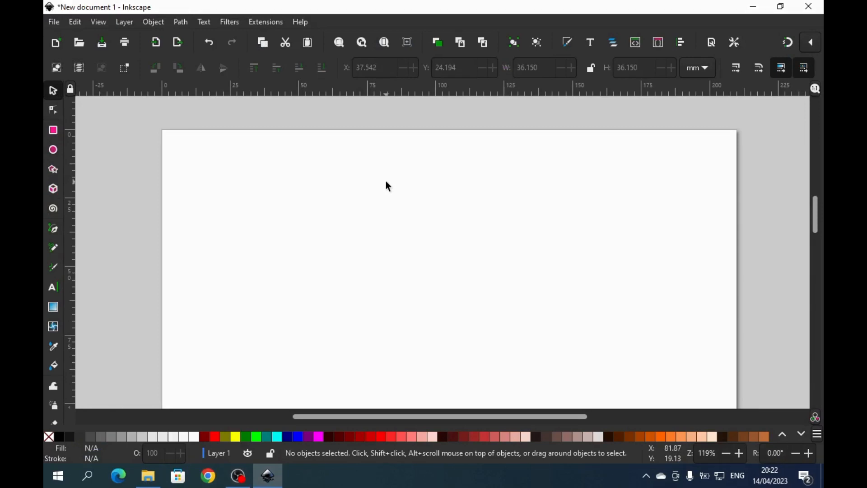
# Draw a circle with a radius of about 20 mm and move it to about X 79 mm, Y 39 mm
pyautogui.click(53, 151)
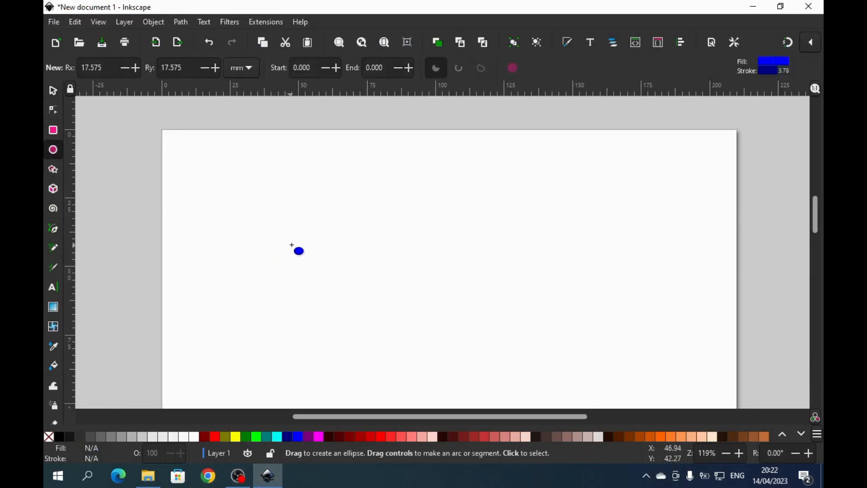
pyautogui.moveTo(292, 244); pyautogui.dragTo(358, 299)
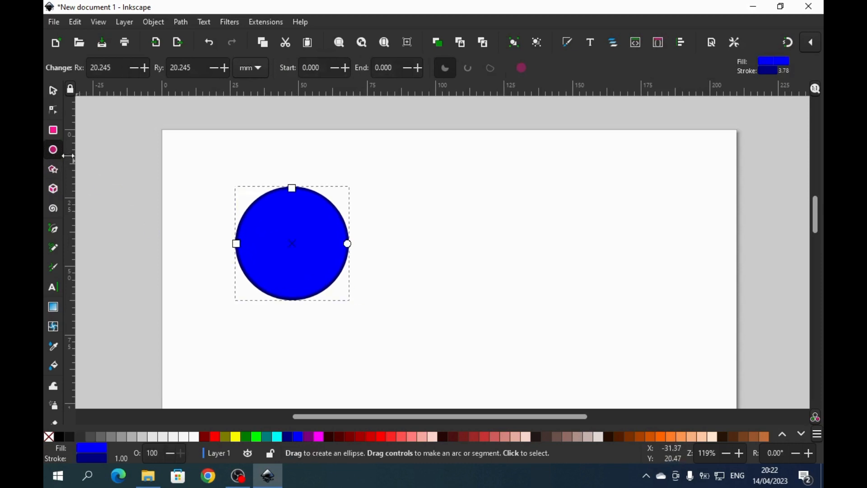
pyautogui.click(52, 94)
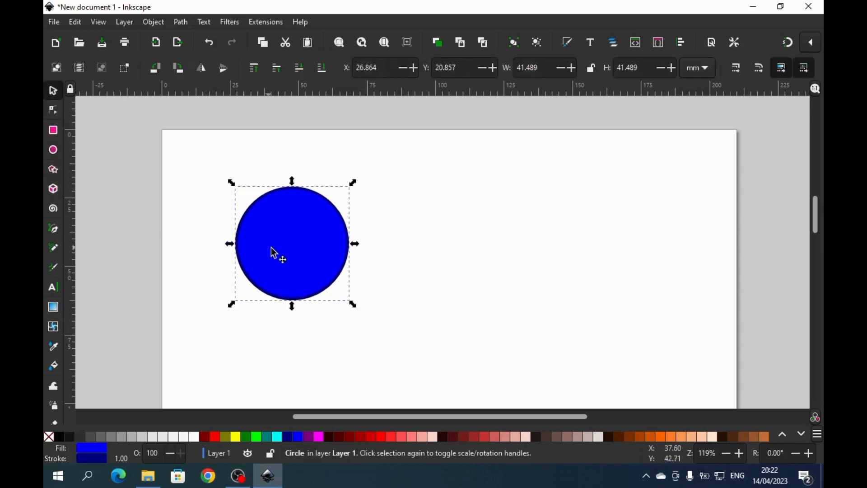
pyautogui.moveTo(275, 252); pyautogui.dragTo(414, 292)
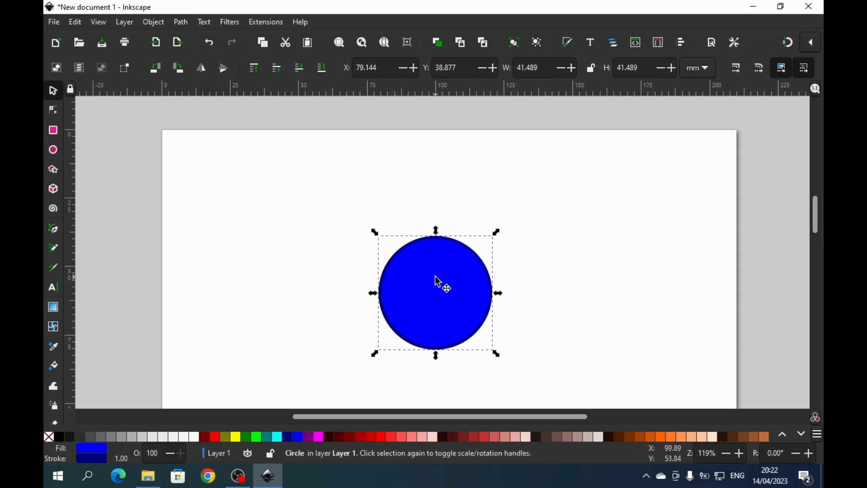
# Open the Fill and Stroke settings for the circle and review the stroke paint, stroke style and fill options
pyautogui.click(151, 23)
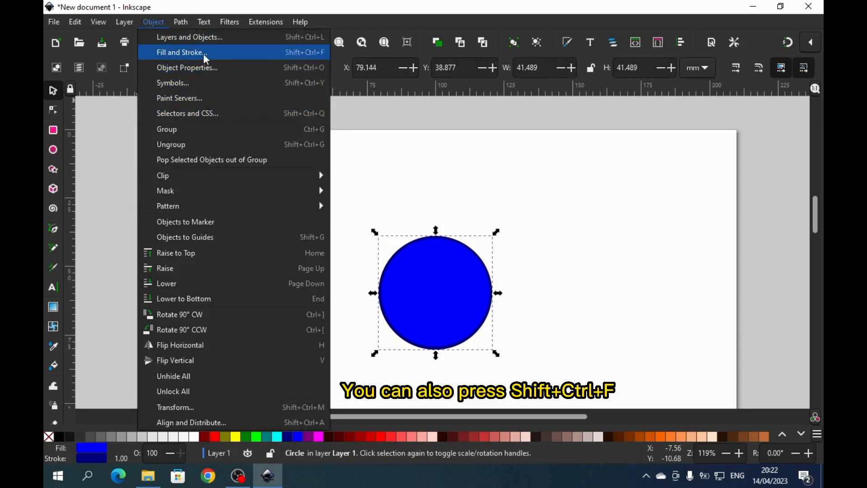
pyautogui.click(245, 55)
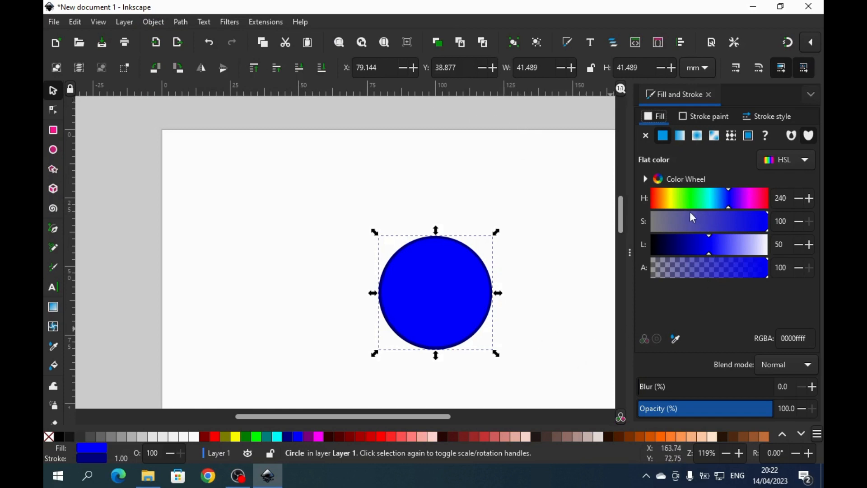
pyautogui.click(704, 118)
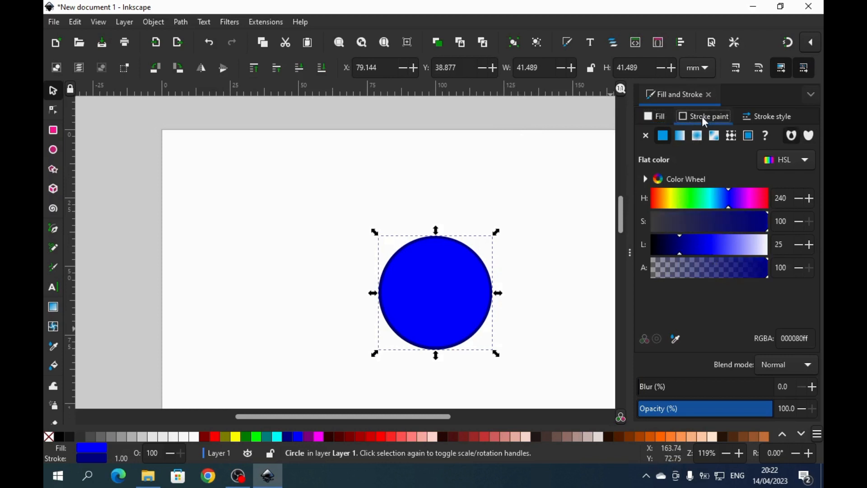
pyautogui.click(767, 120)
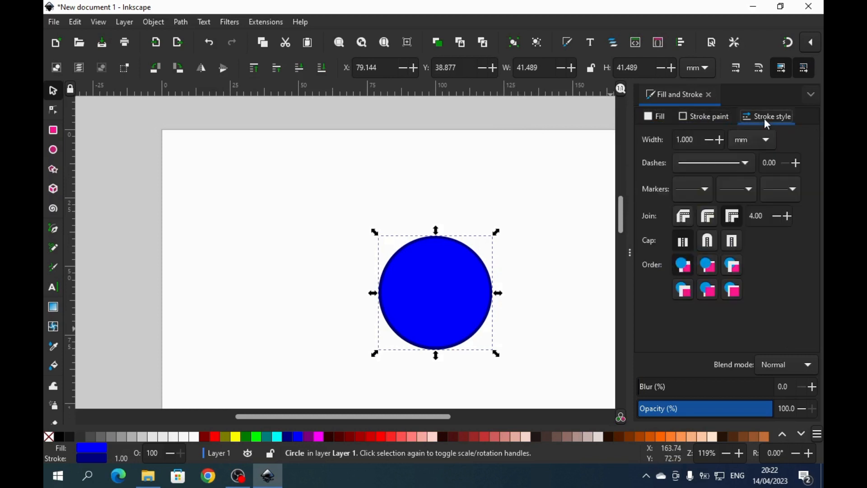
pyautogui.click(666, 123)
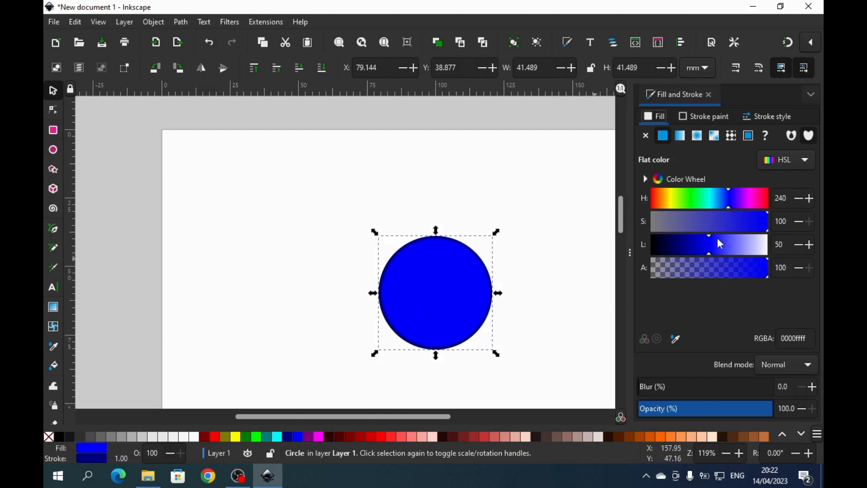
# Adjust the circle's fill in HSL to hue 241, saturation 69 and lightness 57
pyautogui.moveTo(705, 251); pyautogui.dragTo(686, 228)
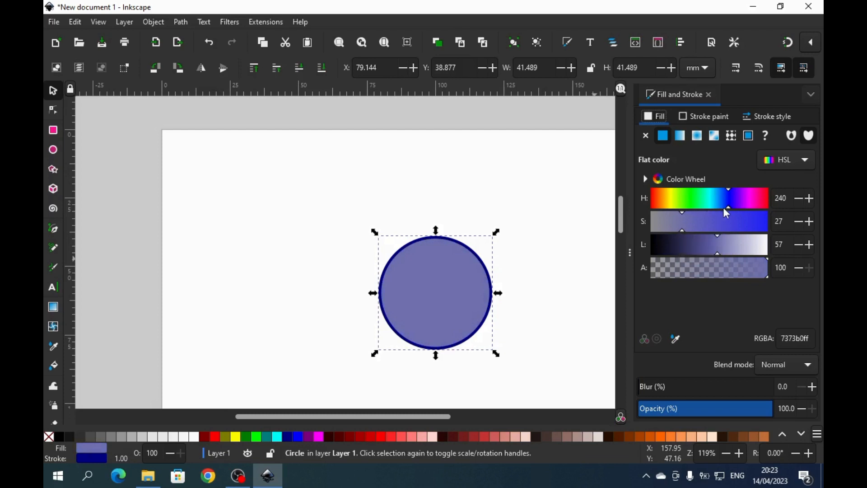
pyautogui.moveTo(710, 201); pyautogui.dragTo(673, 201)
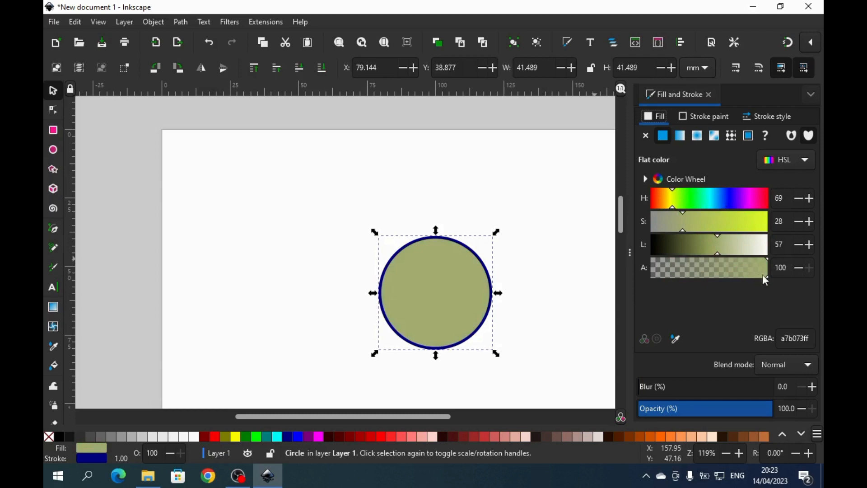
pyautogui.click(672, 207)
pyautogui.moveTo(672, 206); pyautogui.dragTo(730, 205)
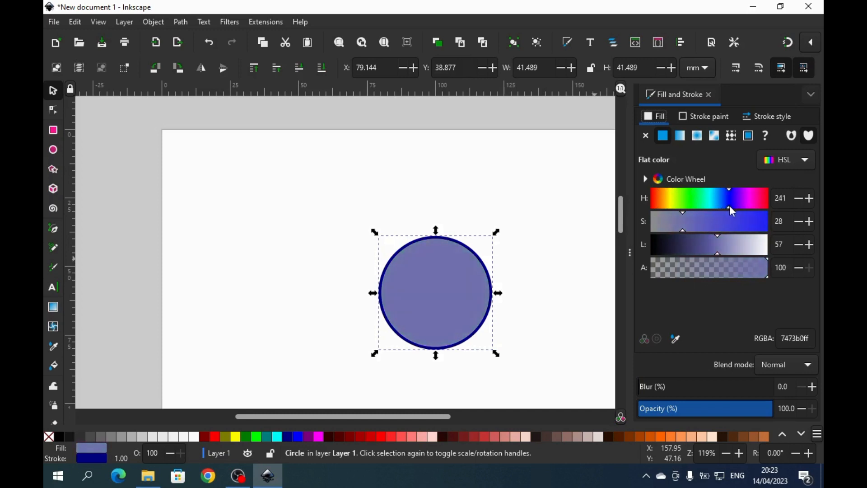
pyautogui.moveTo(683, 231); pyautogui.dragTo(733, 229)
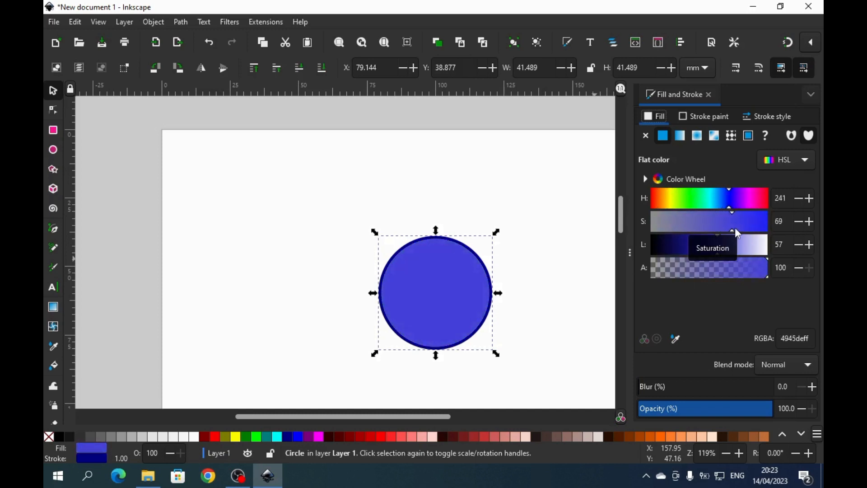
# Switch the circle's fill to CMYK and set cyan to about 81, magenta to 35 and black to 38
pyautogui.click(801, 162)
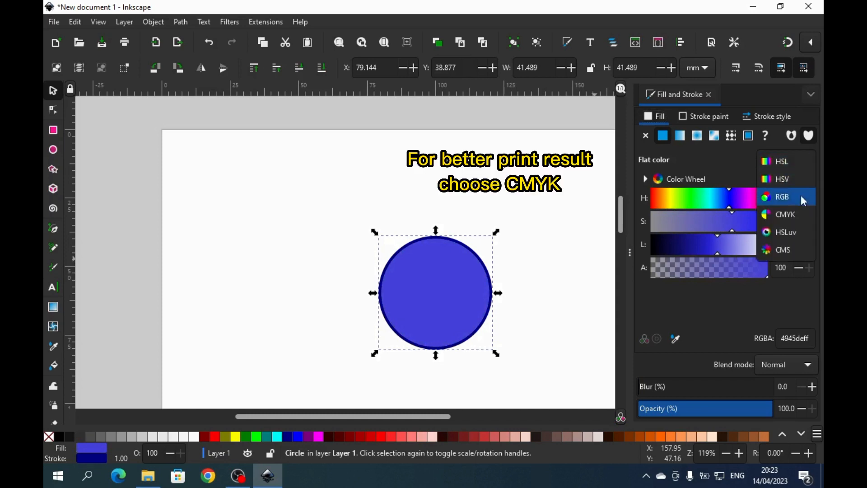
pyautogui.click(798, 214)
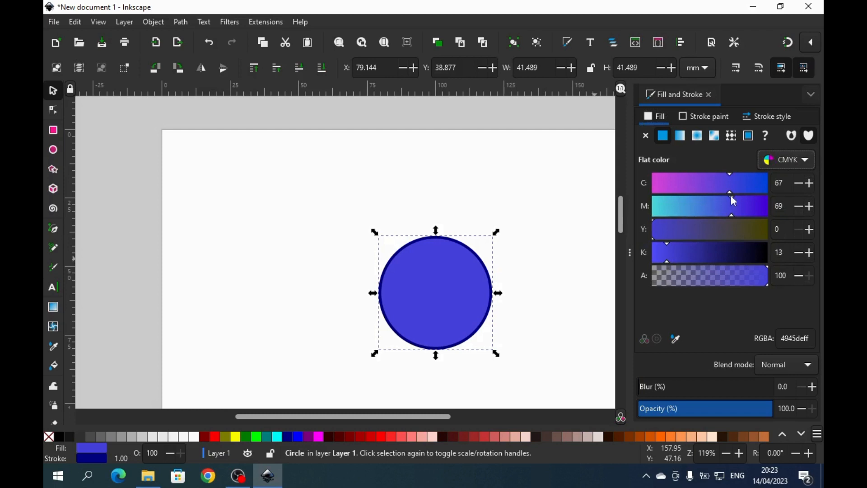
pyautogui.moveTo(729, 191)
pyautogui.mouseDown()
pyautogui.moveTo(745, 191)
pyautogui.moveTo(737, 216)
pyautogui.moveTo(697, 212)
pyautogui.mouseUp()
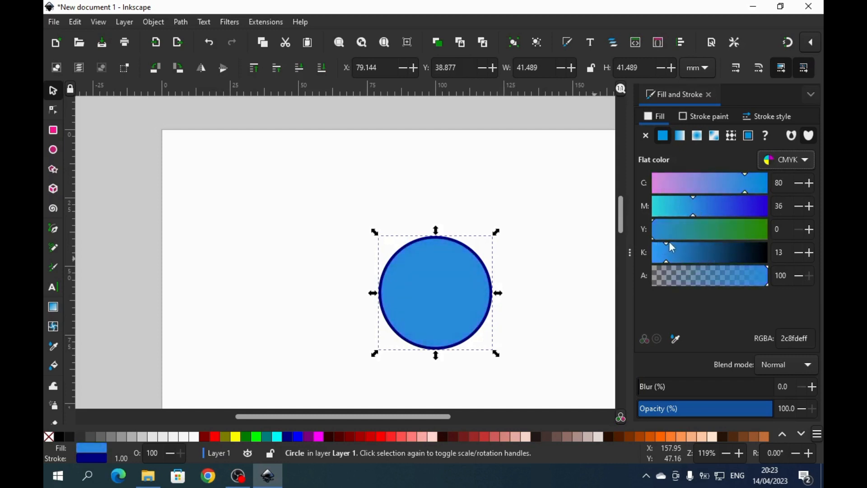
pyautogui.moveTo(669, 254)
pyautogui.mouseDown()
pyautogui.moveTo(720, 254)
pyautogui.moveTo(683, 252)
pyautogui.moveTo(699, 256)
pyautogui.mouseUp()
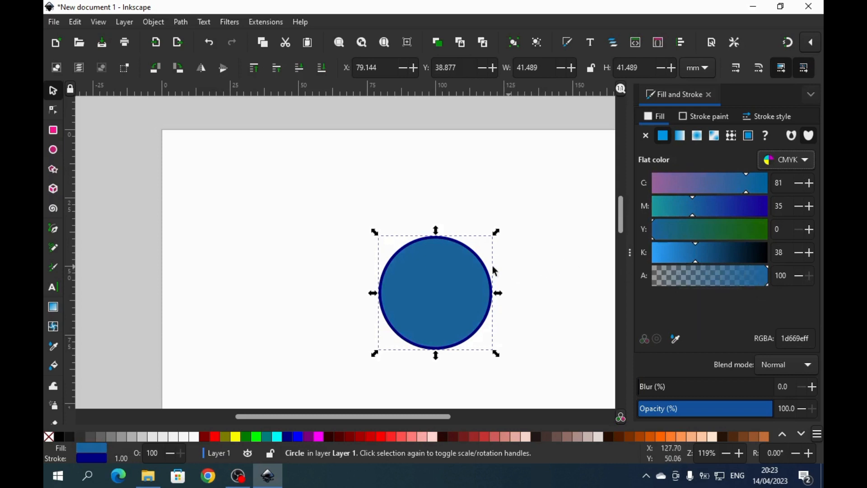
# Recolour the circle's stroke dark green with HSL hue 104 and lightness 24
pyautogui.click(697, 119)
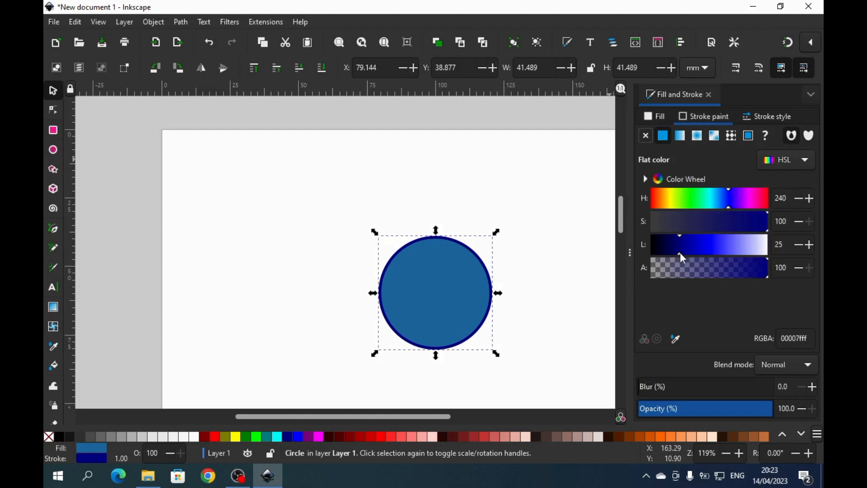
pyautogui.moveTo(680, 253)
pyautogui.mouseDown()
pyautogui.moveTo(662, 252)
pyautogui.moveTo(695, 252)
pyautogui.moveTo(668, 252)
pyautogui.mouseUp()
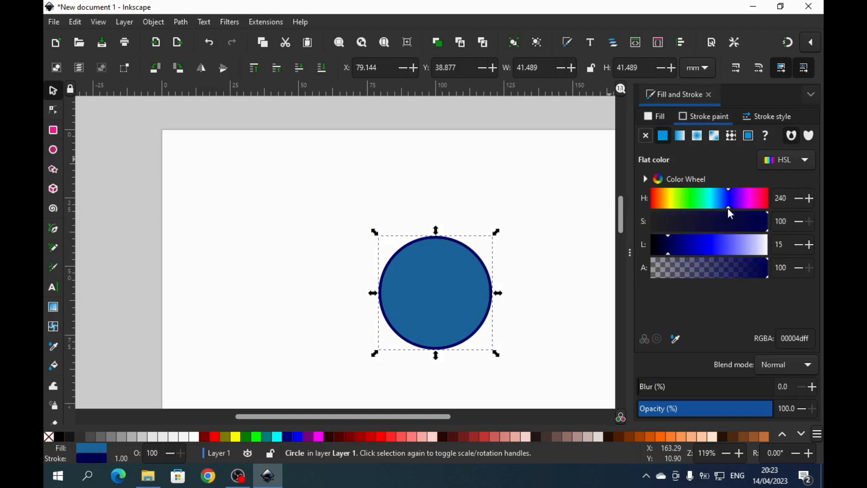
pyautogui.moveTo(727, 205); pyautogui.dragTo(686, 204)
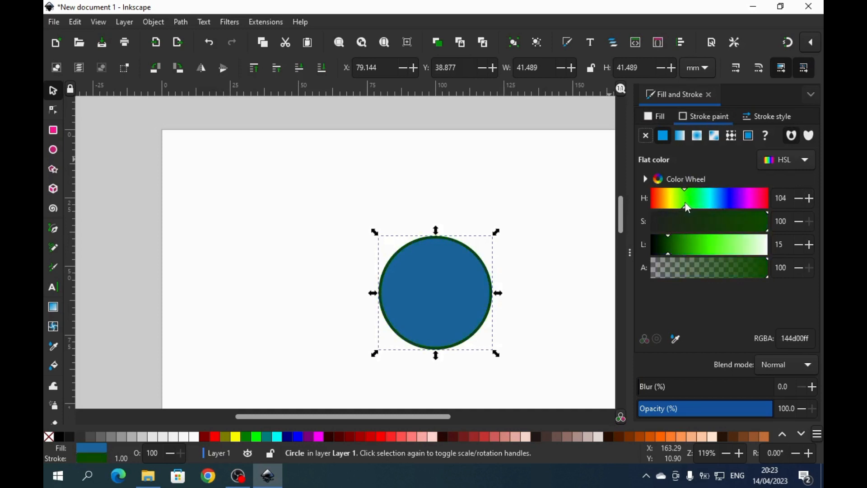
pyautogui.moveTo(667, 251)
pyautogui.mouseDown()
pyautogui.moveTo(717, 255)
pyautogui.moveTo(679, 252)
pyautogui.mouseUp()
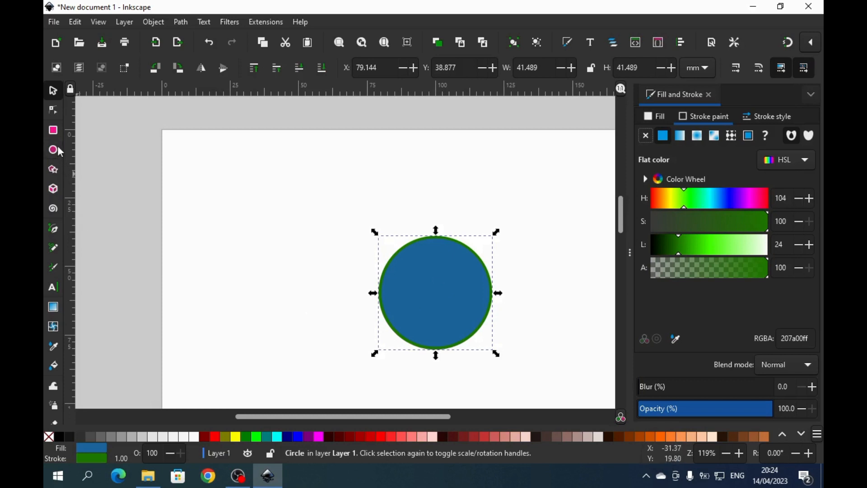
# Draw a rectangle about 51 by 27 mm and move it over the circle
pyautogui.click(53, 131)
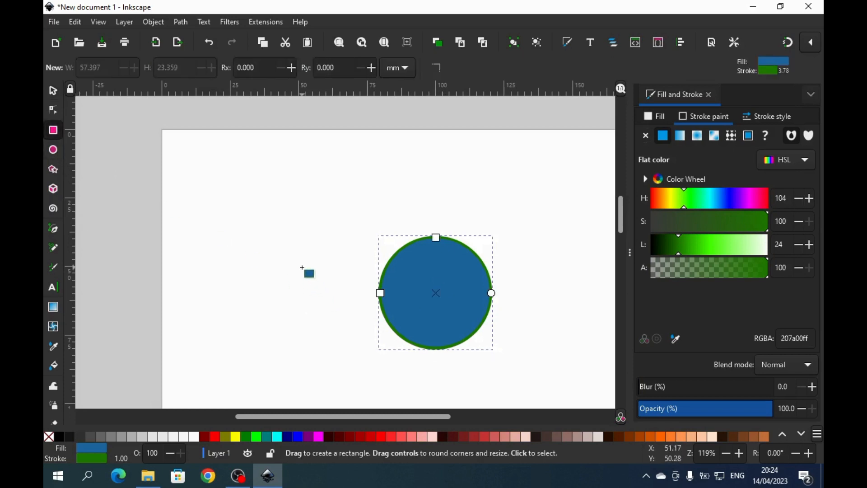
pyautogui.moveTo(301, 267); pyautogui.dragTo(444, 341)
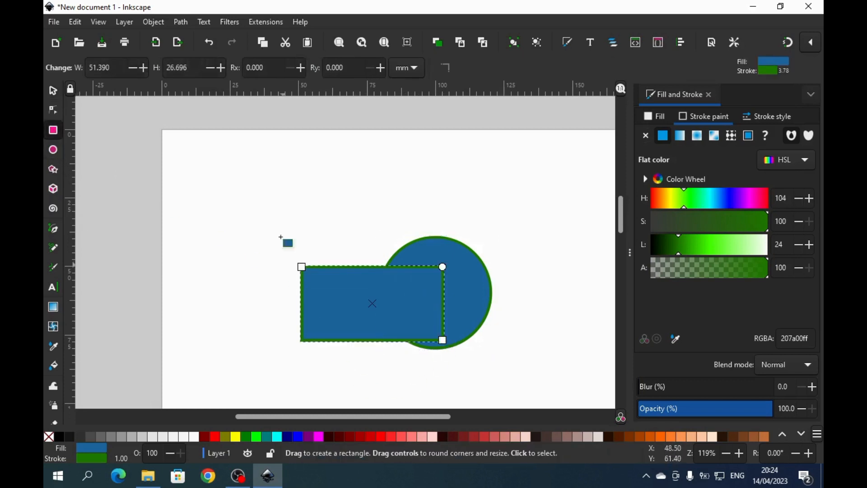
pyautogui.click(55, 93)
pyautogui.moveTo(358, 299); pyautogui.dragTo(424, 304)
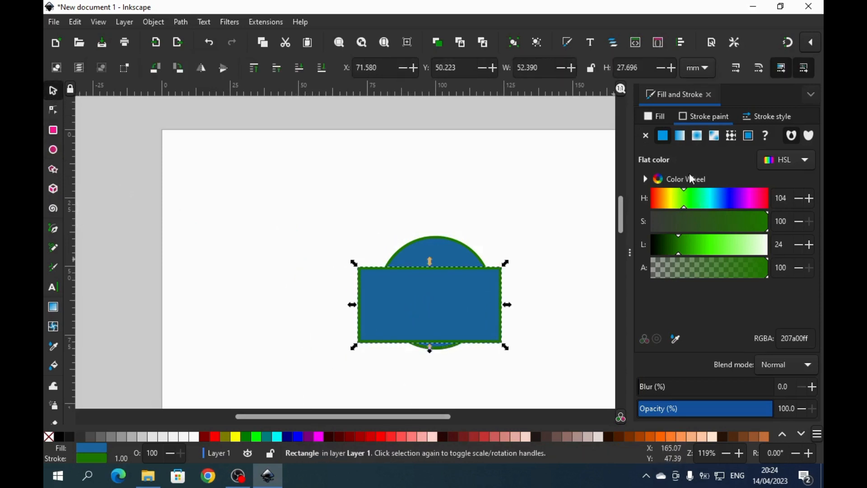
# Fill the rectangle with red (ff0000) and colour its outline Maroon (#800000) from the colour palette
pyautogui.click(664, 120)
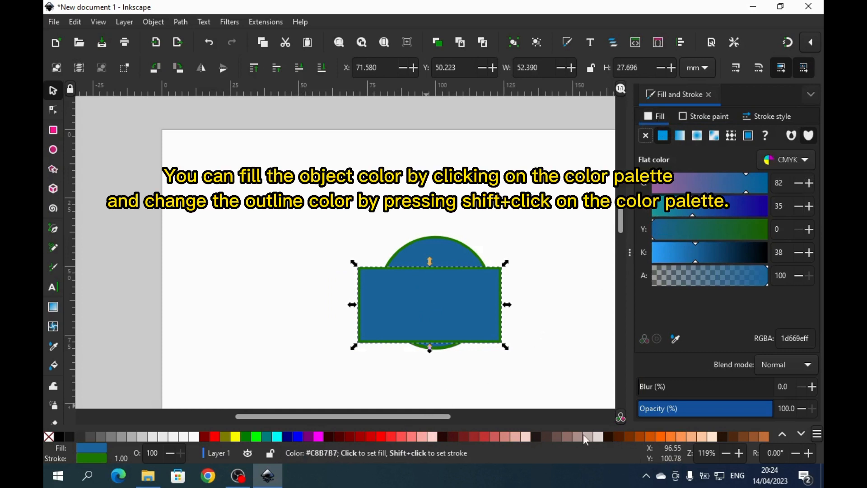
pyautogui.click(382, 439)
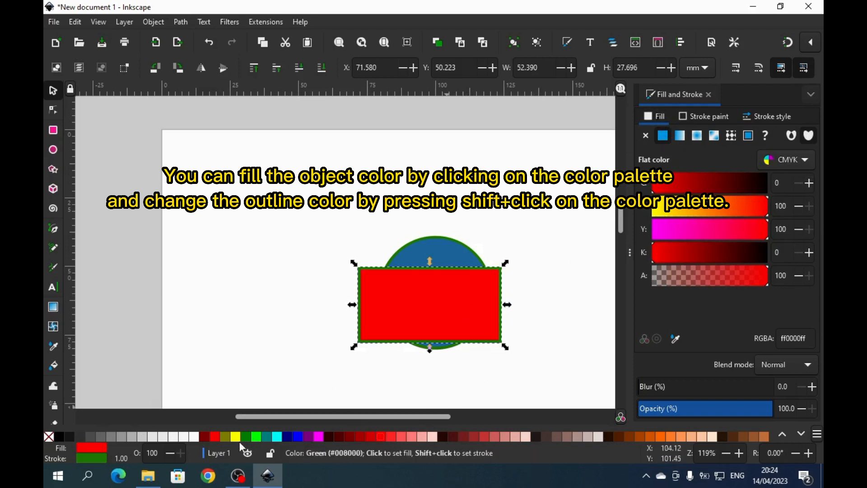
pyautogui.keyDown('shift'); pyautogui.click(202, 437); pyautogui.keyUp('shift')
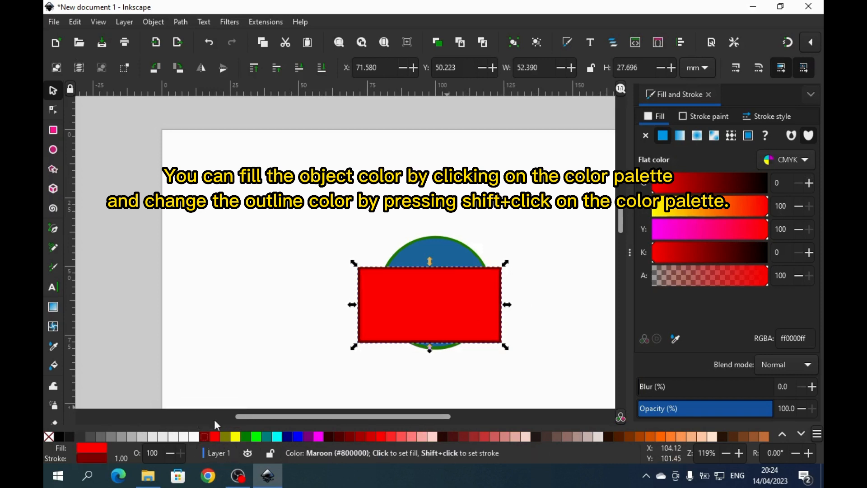
# Set the rectangle's opacity to 70.4% and reposition it over the lower part of the circle
pyautogui.moveTo(433, 310)
pyautogui.mouseDown()
pyautogui.moveTo(443, 310)
pyautogui.moveTo(441, 297)
pyautogui.mouseUp()
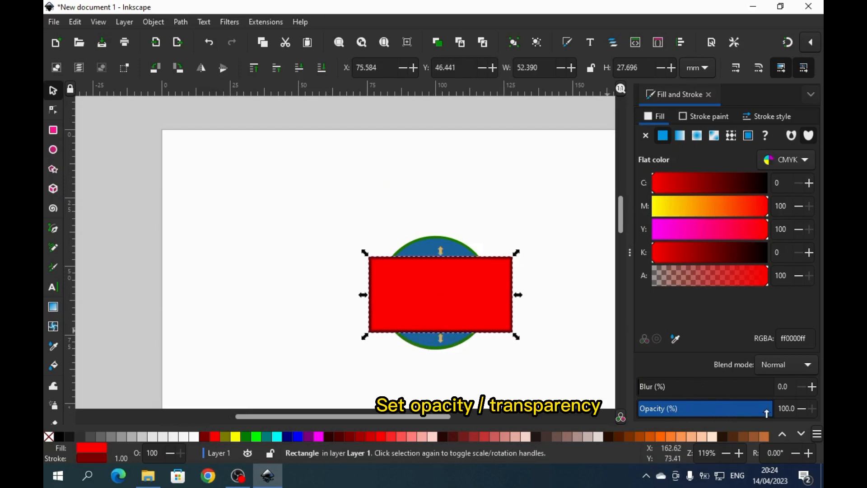
pyautogui.moveTo(767, 409); pyautogui.dragTo(733, 407)
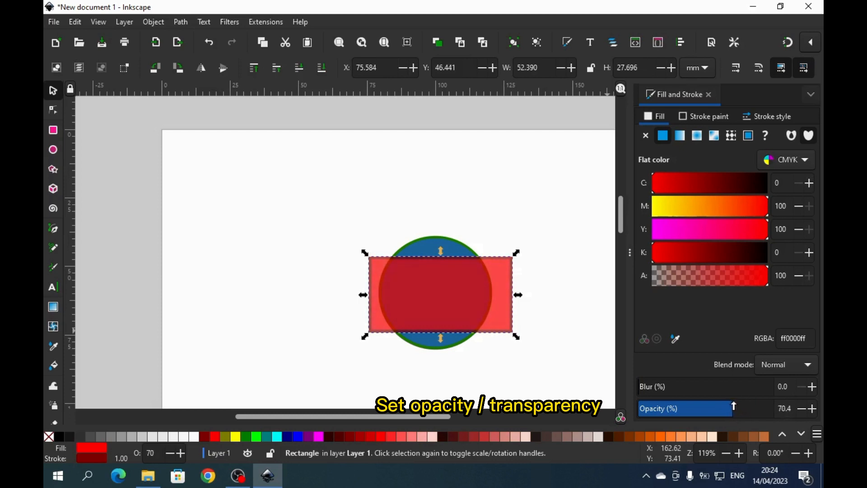
pyautogui.moveTo(453, 312); pyautogui.dragTo(446, 335)
# Blur the circle by 24.8%
pyautogui.click(438, 245)
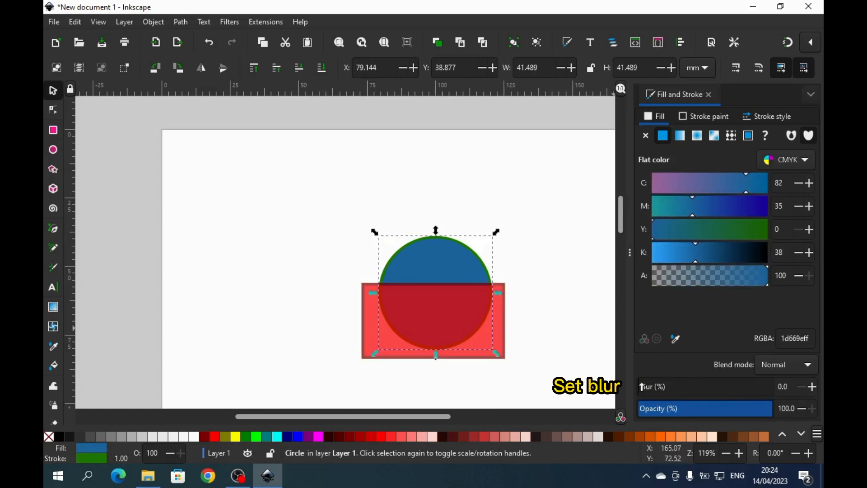
pyautogui.moveTo(641, 387); pyautogui.dragTo(678, 388)
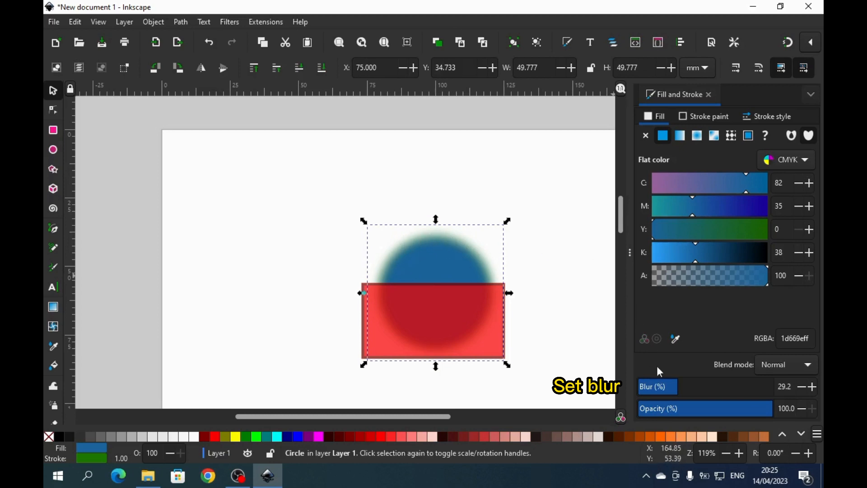
pyautogui.moveTo(678, 391); pyautogui.dragTo(671, 391)
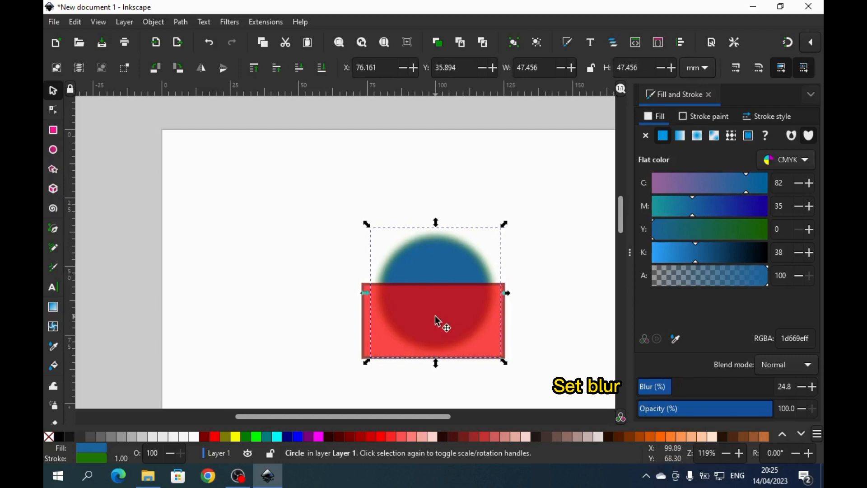
# Move the rectangle over the circle's upper half, at about X 71 mm, Y 31 mm, and make its outline black
pyautogui.moveTo(450, 317); pyautogui.dragTo(450, 297)
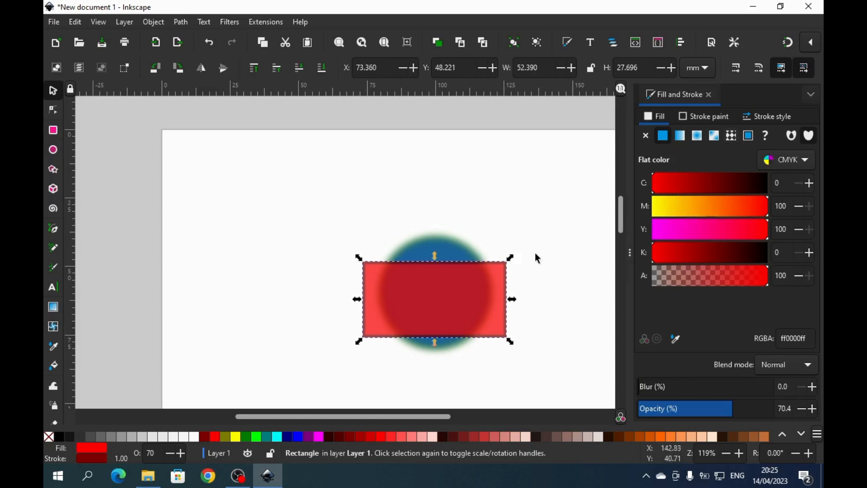
pyautogui.moveTo(480, 299); pyautogui.dragTo(474, 252)
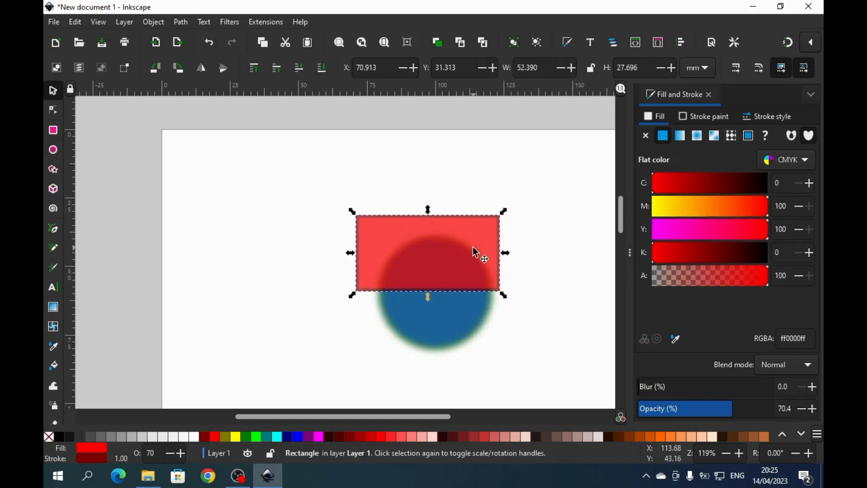
pyautogui.keyDown('shift'); pyautogui.click(62, 442); pyautogui.keyUp('shift')
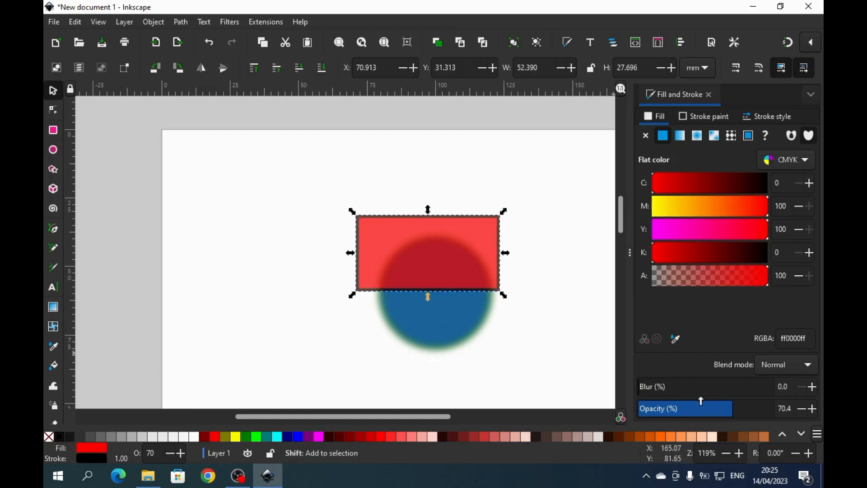
# Set the rectangle's opacity to 100% and move it slightly, to about X 69.4 mm, Y 29.5 mm
pyautogui.click(721, 117)
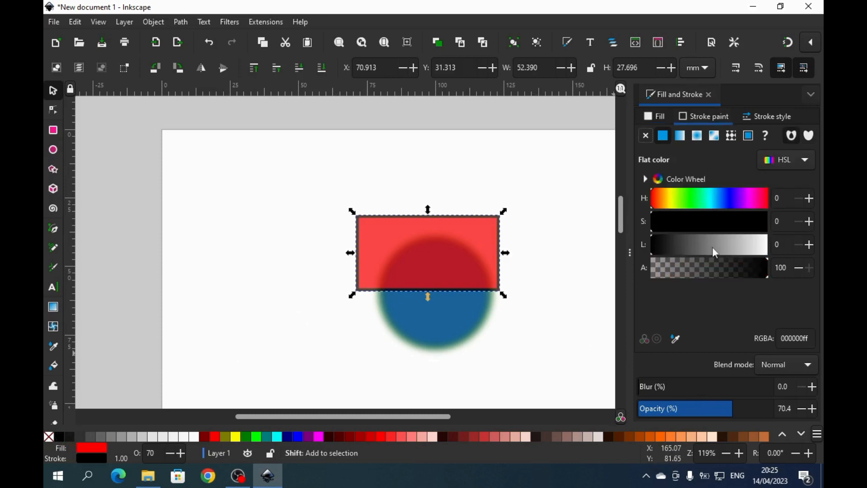
pyautogui.moveTo(730, 409); pyautogui.dragTo(741, 409)
pyautogui.moveTo(765, 408); pyautogui.dragTo(776, 408)
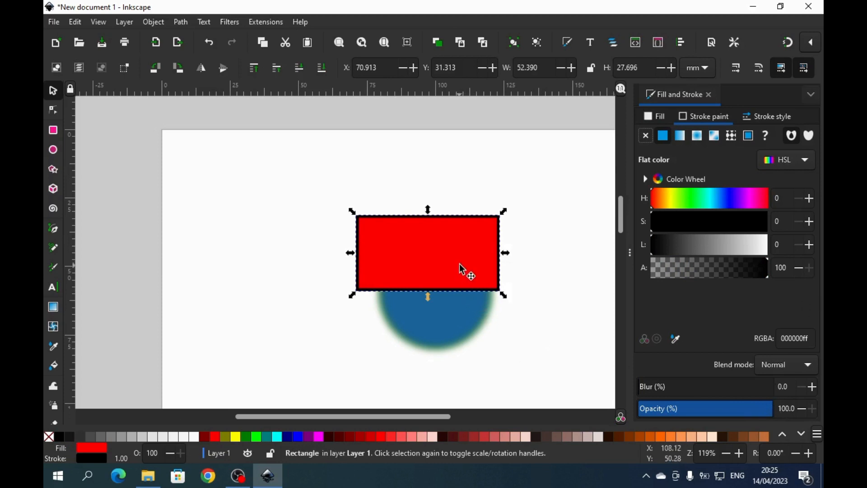
pyautogui.moveTo(468, 270); pyautogui.dragTo(456, 261)
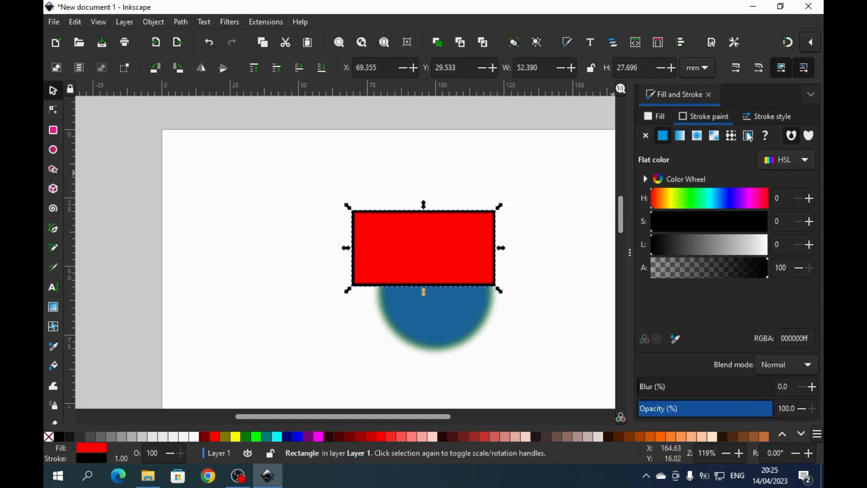
# Give the rectangle's outline the 3 1 dash pattern and shift the rectangle to about X 70 mm
pyautogui.click(762, 120)
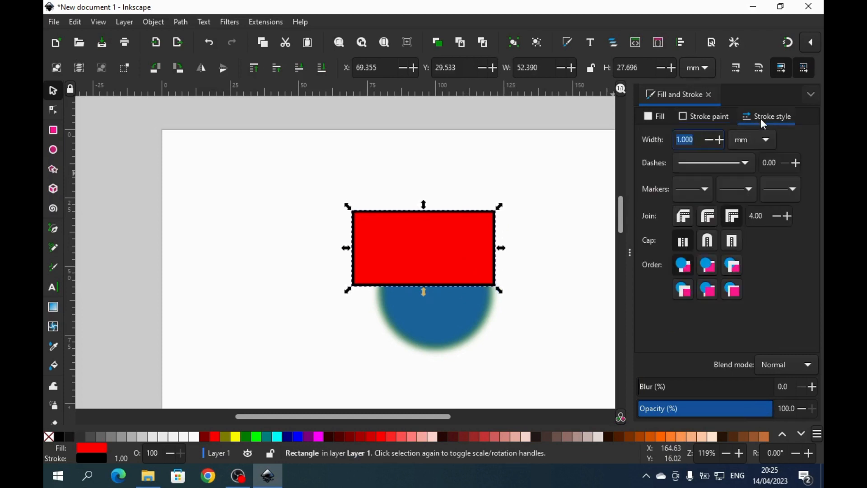
pyautogui.click(746, 163)
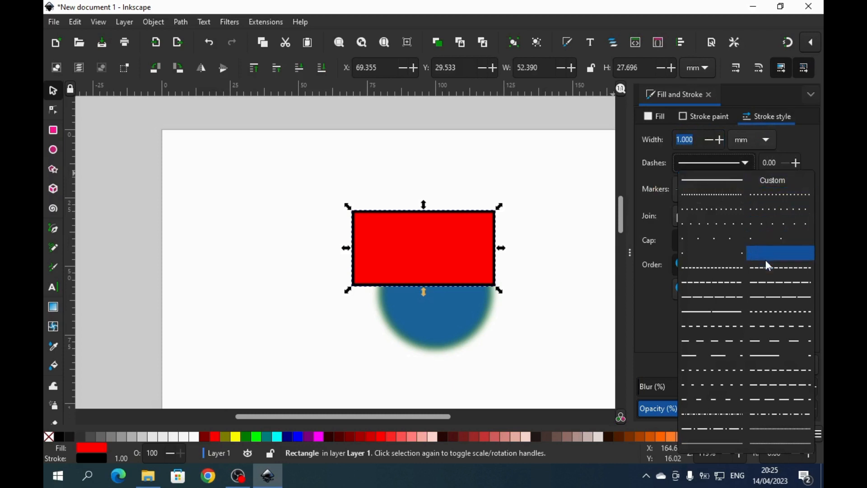
pyautogui.click(774, 272)
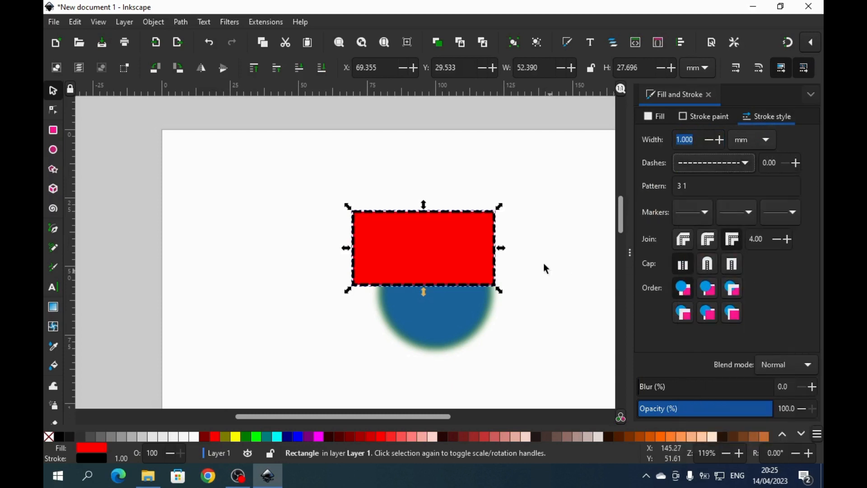
pyautogui.click(546, 247)
pyautogui.moveTo(461, 246); pyautogui.dragTo(463, 248)
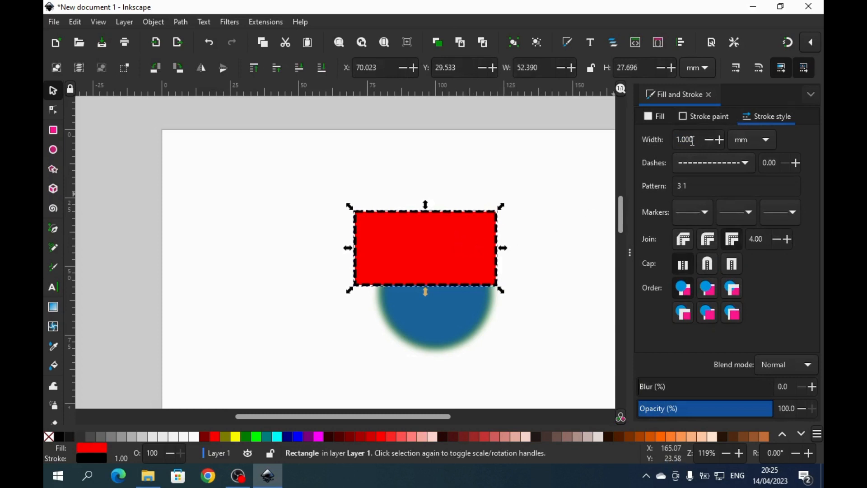
# Set the rectangle's stroke width to 0.5 mm and shift the rectangle to about X 70.7 mm
pyautogui.moveTo(701, 143); pyautogui.dragTo(672, 138)
pyautogui.write('0.5')
pyautogui.press('Return')
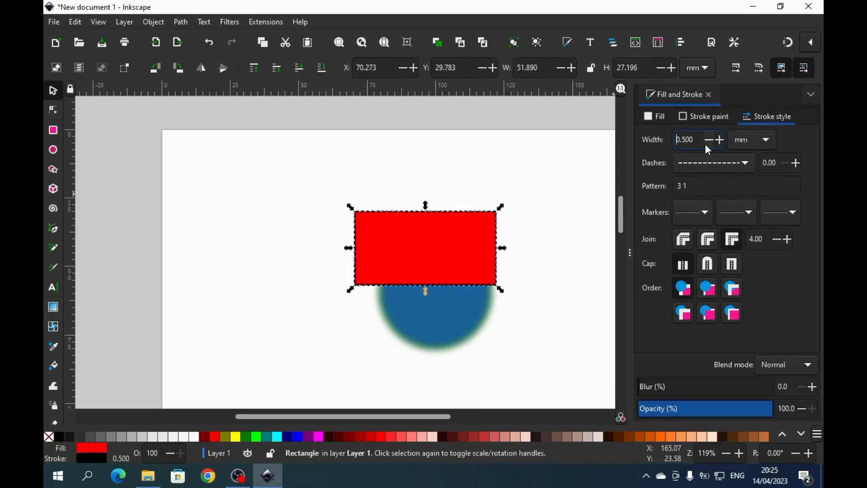
pyautogui.click(544, 256)
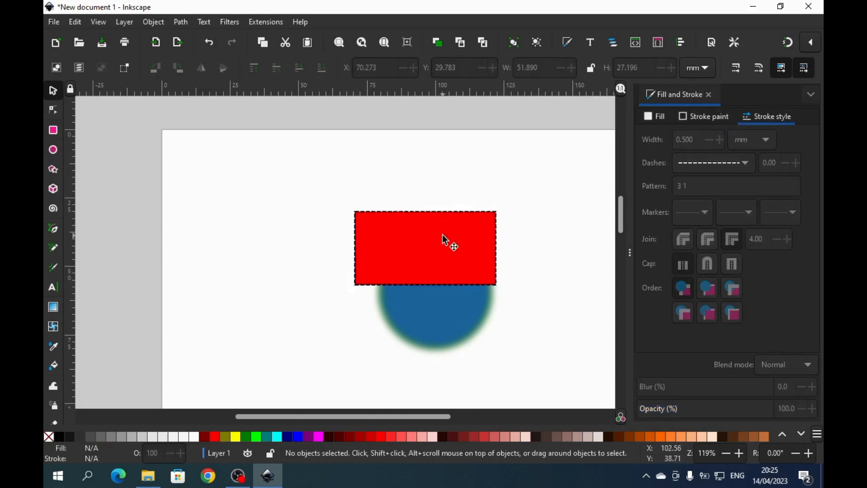
pyautogui.moveTo(461, 231); pyautogui.dragTo(468, 231)
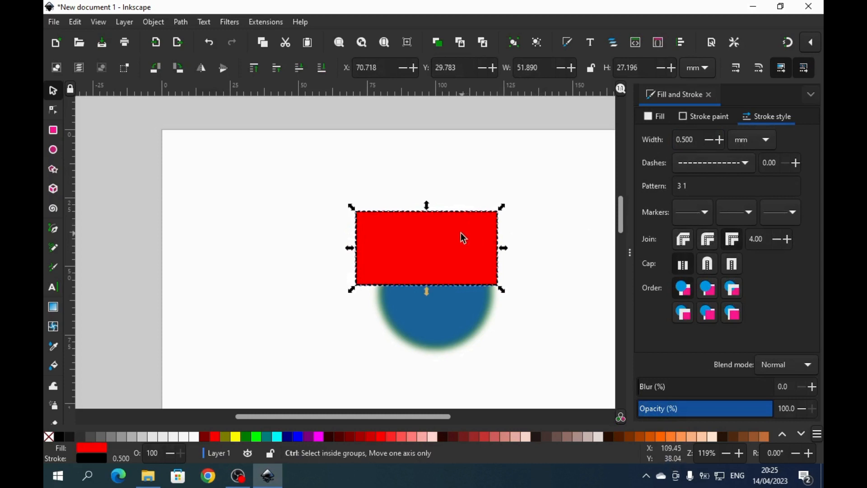
# Draw a straight, nearly horizontal line just above the rectangle, spanning about the rectangle's full width
pyautogui.scroll(3, 462, 230)
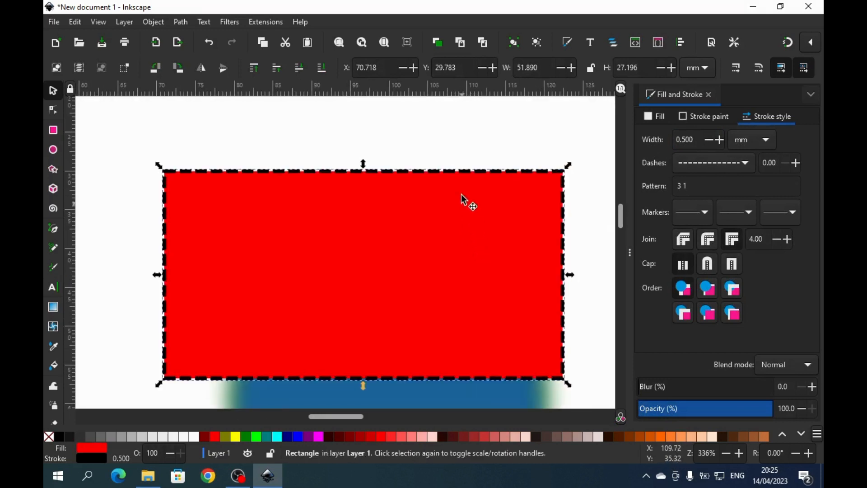
pyautogui.click(458, 141)
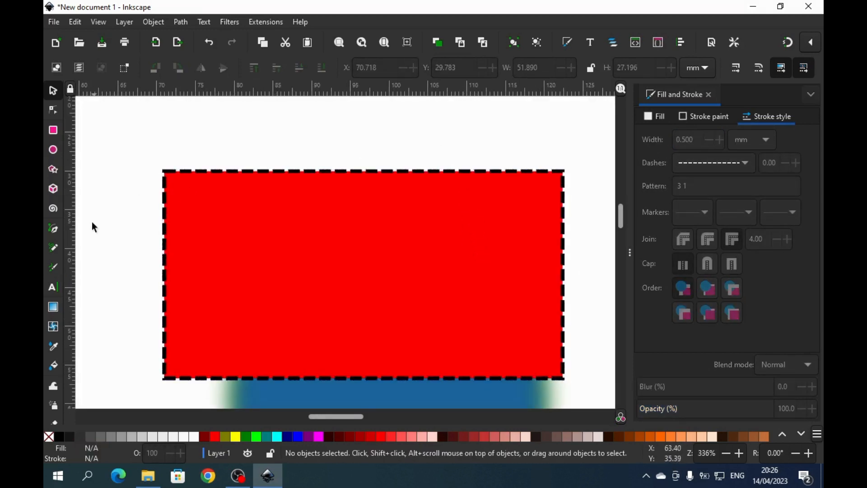
pyautogui.click(52, 229)
pyautogui.click(164, 144)
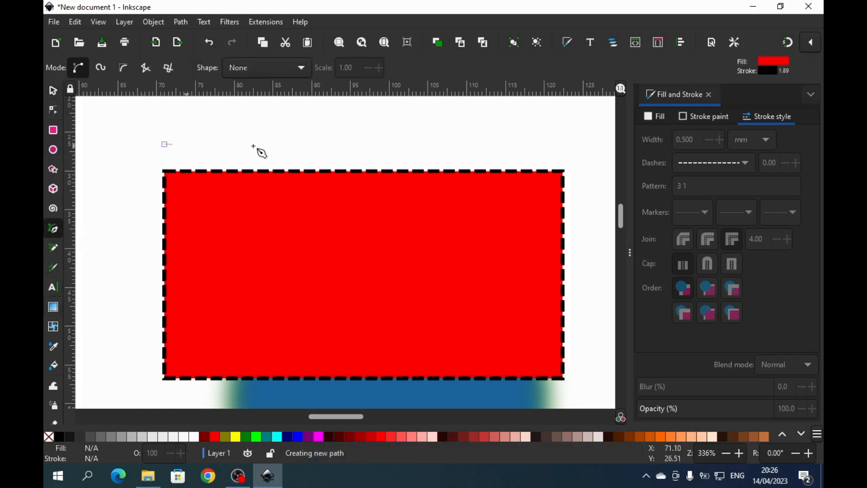
pyautogui.doubleClick(564, 146)
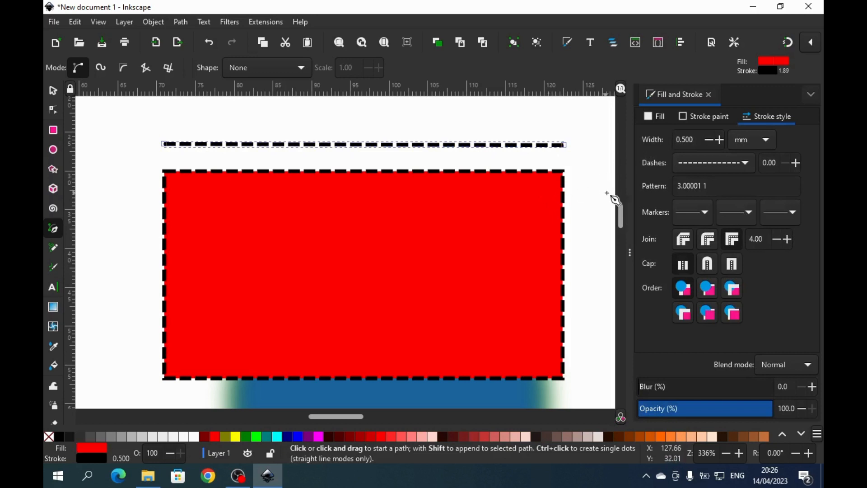
# Make the line above the rectangle solid and give its start a filled triangle marker
pyautogui.click(744, 163)
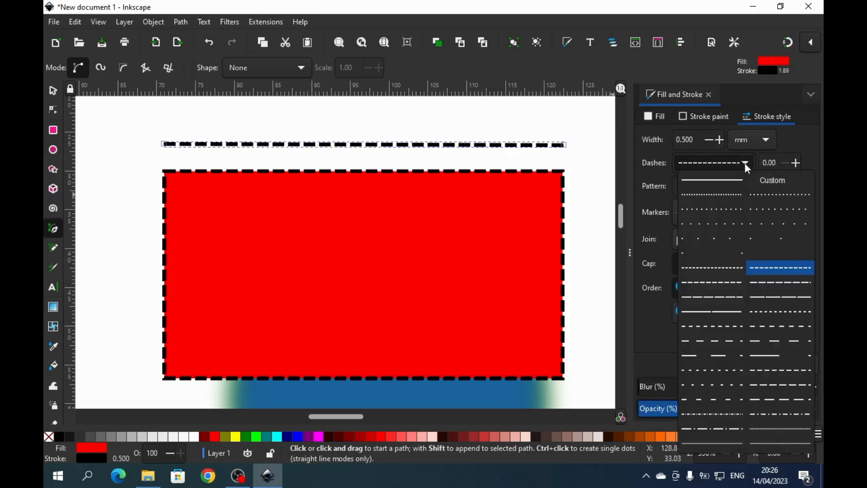
pyautogui.click(739, 180)
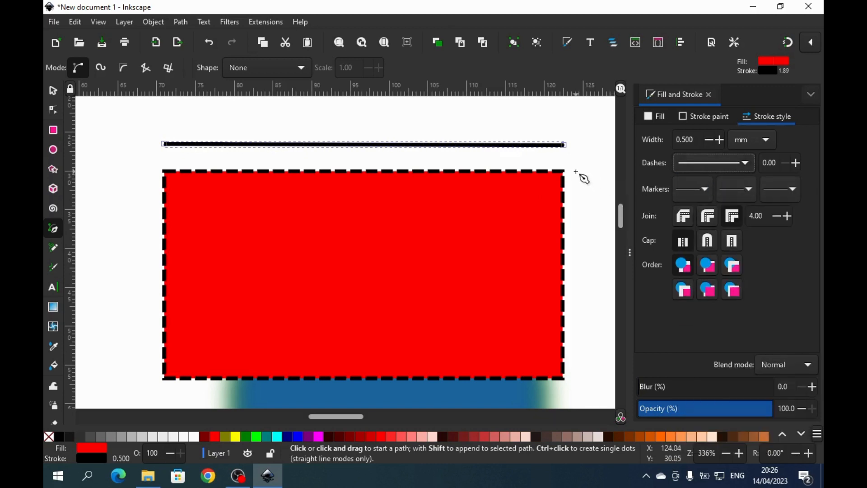
pyautogui.click(706, 192)
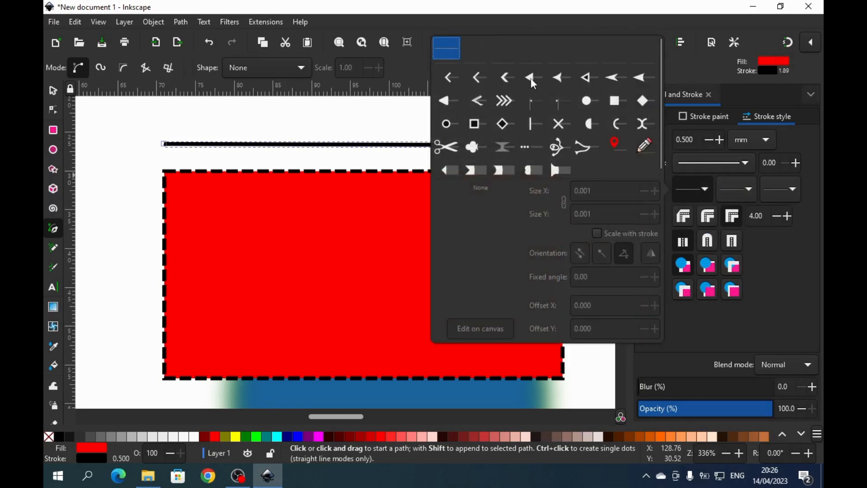
pyautogui.click(532, 79)
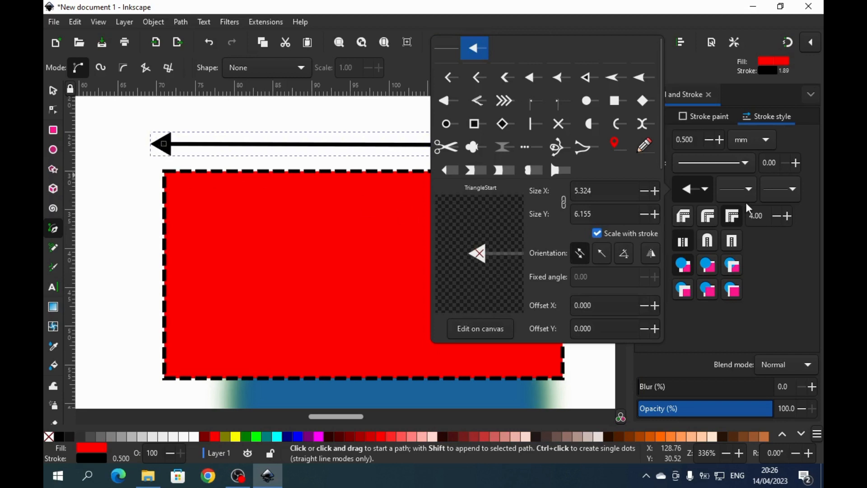
# Add a matching filled triangle marker to the line's end and colour the line's stroke green
pyautogui.click(793, 187)
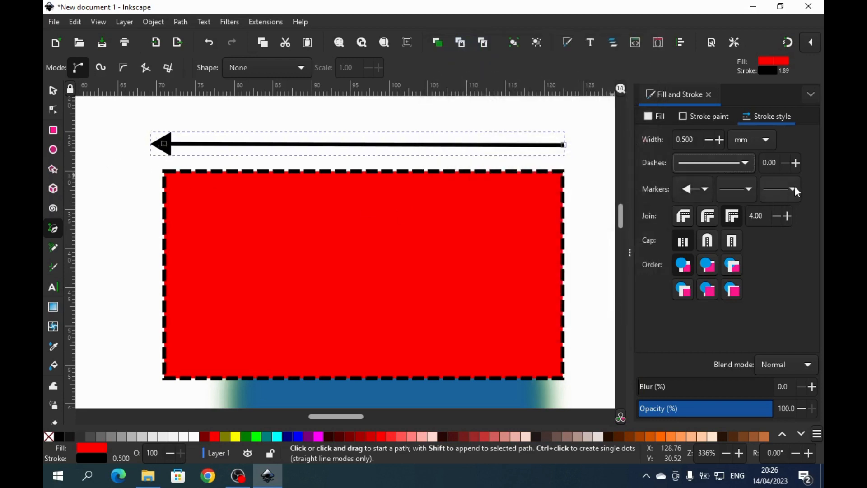
pyautogui.click(796, 189)
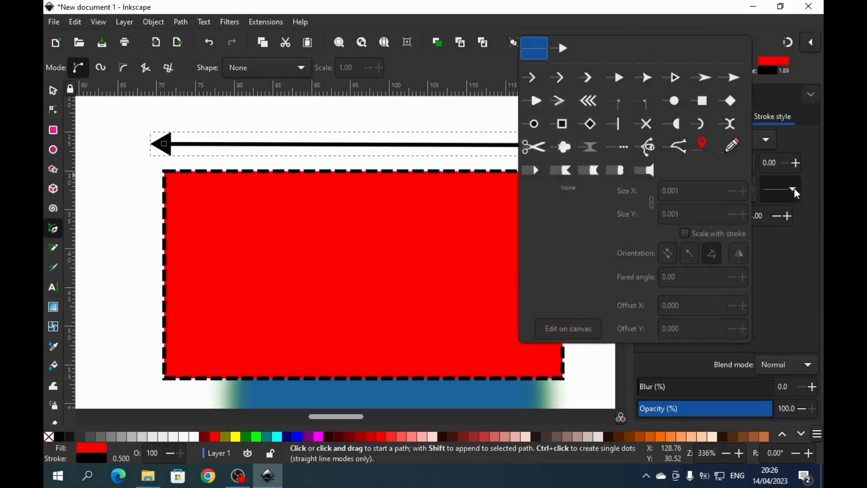
pyautogui.click(618, 81)
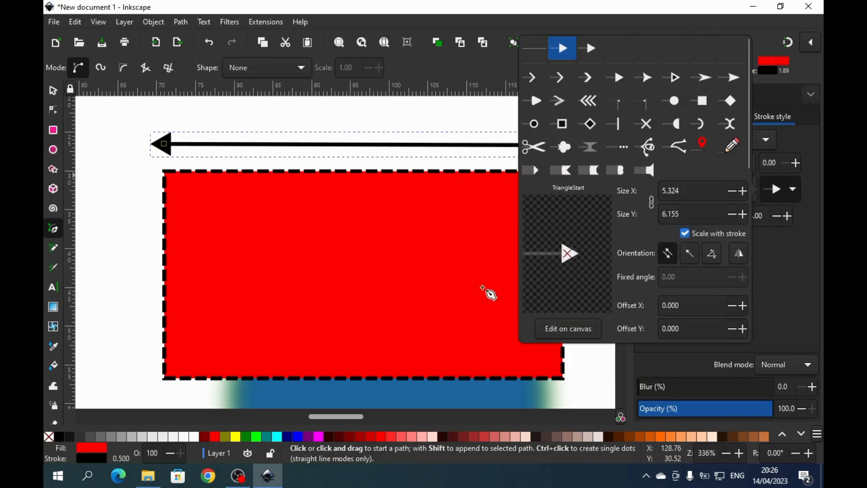
pyautogui.click(465, 259)
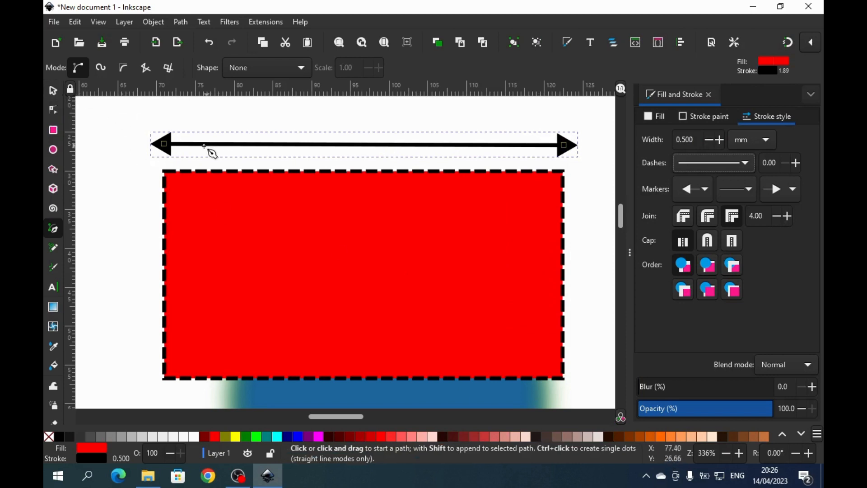
pyautogui.click(53, 92)
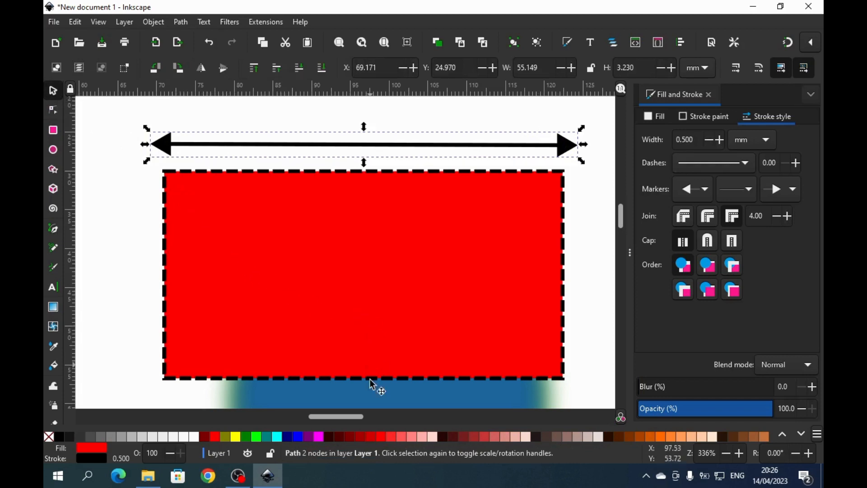
pyautogui.keyDown('shift'); pyautogui.click(246, 438); pyautogui.keyUp('shift')
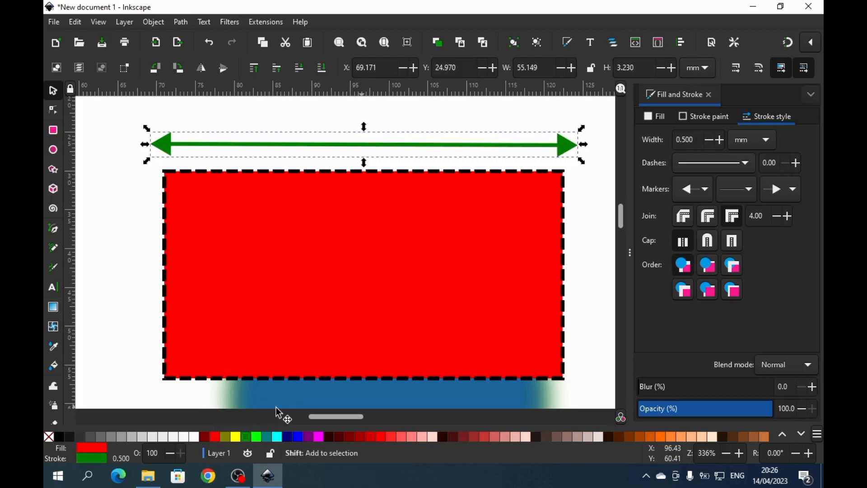
# Move the rectangle down over the circle to about X 72.6 mm, Y 49.5 mm and set its width to 50 mm
pyautogui.scroll(-1, 369, 304)
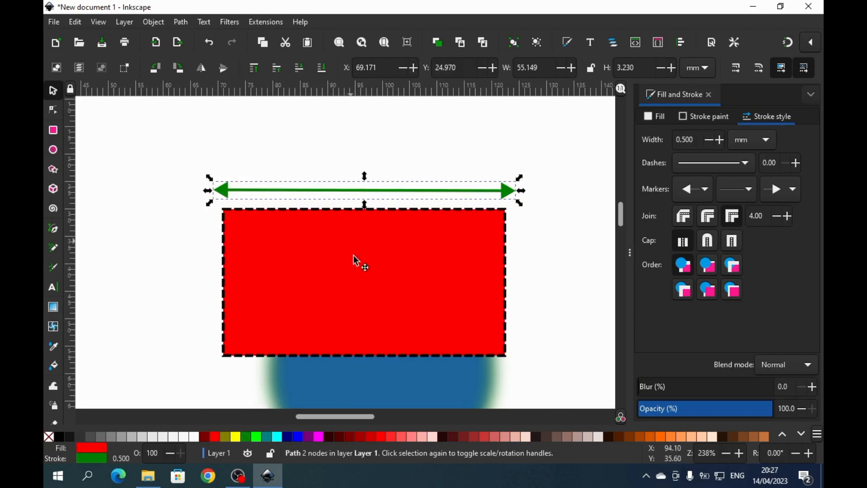
pyautogui.moveTo(355, 259); pyautogui.dragTo(360, 348)
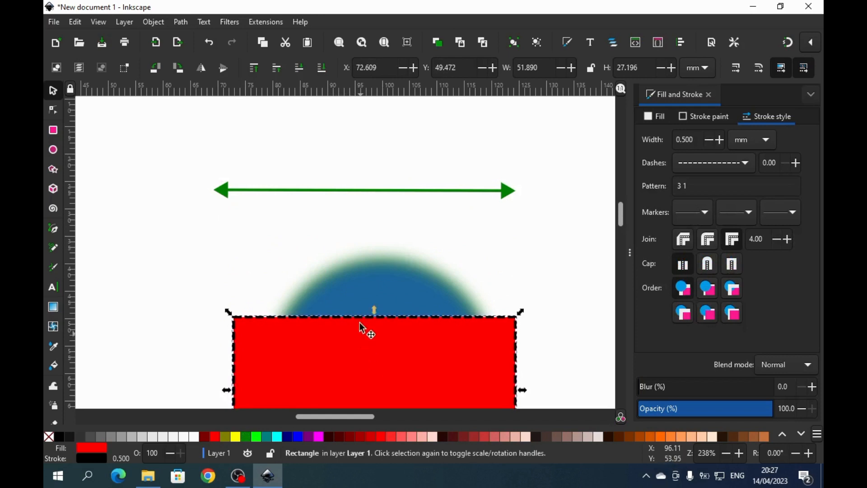
pyautogui.click(357, 332)
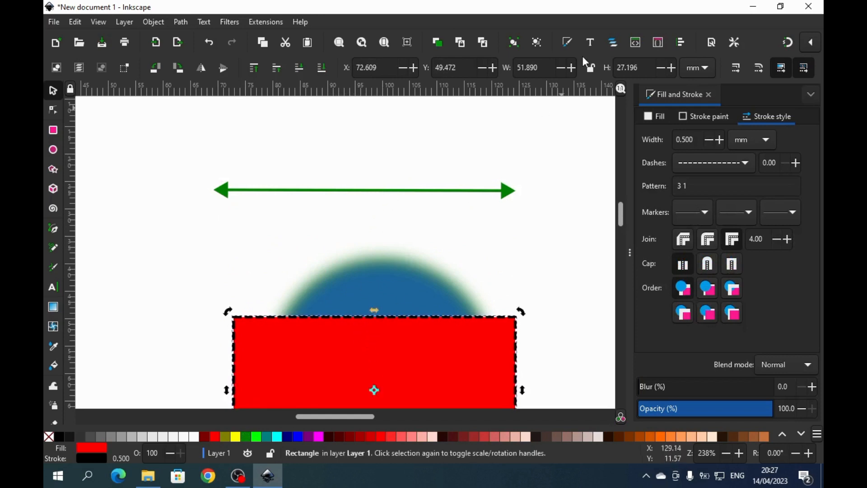
pyautogui.doubleClick(546, 68)
pyautogui.write('50')
pyautogui.press('Return')
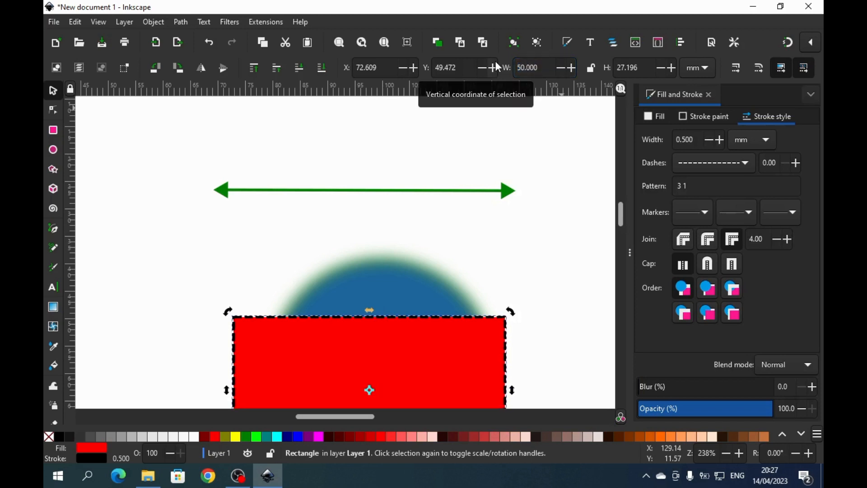
# Set the green arrow line's width to 50 mm and move it above the rectangle, at about X 72.3 mm, Y 39.1 mm
pyautogui.click(481, 189)
pyautogui.doubleClick(541, 68)
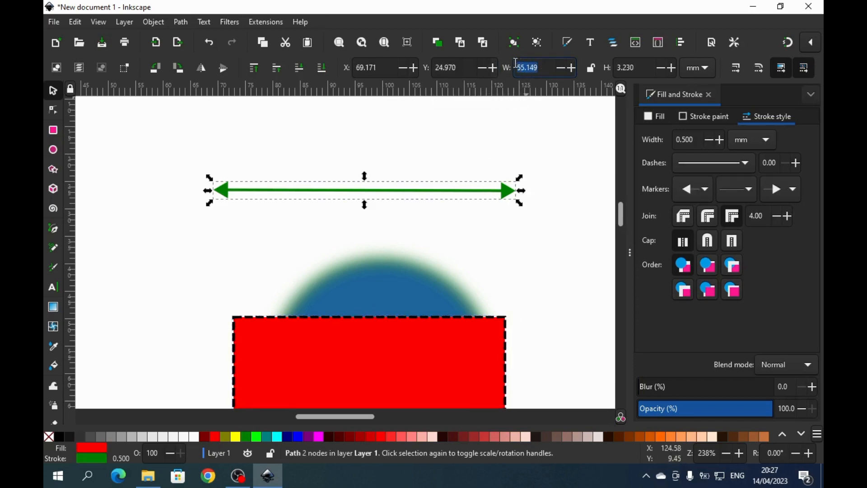
pyautogui.write('50')
pyautogui.press('Return')
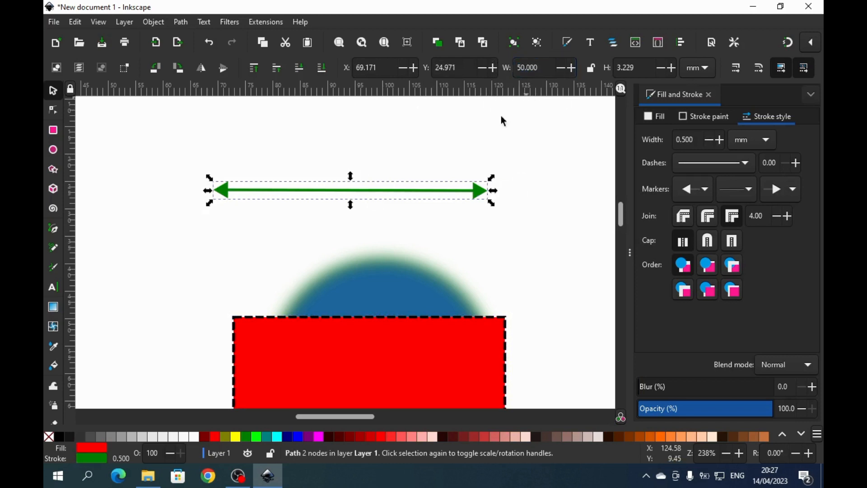
pyautogui.moveTo(471, 191); pyautogui.dragTo(486, 267)
pyautogui.click(563, 295)
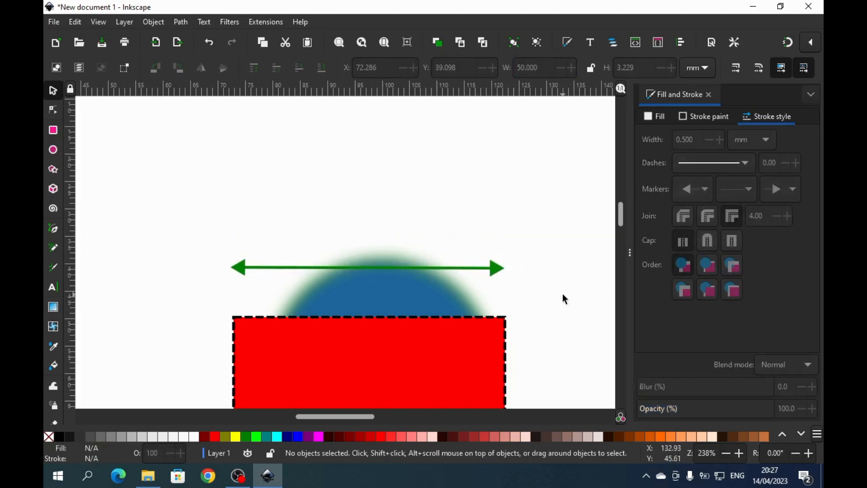